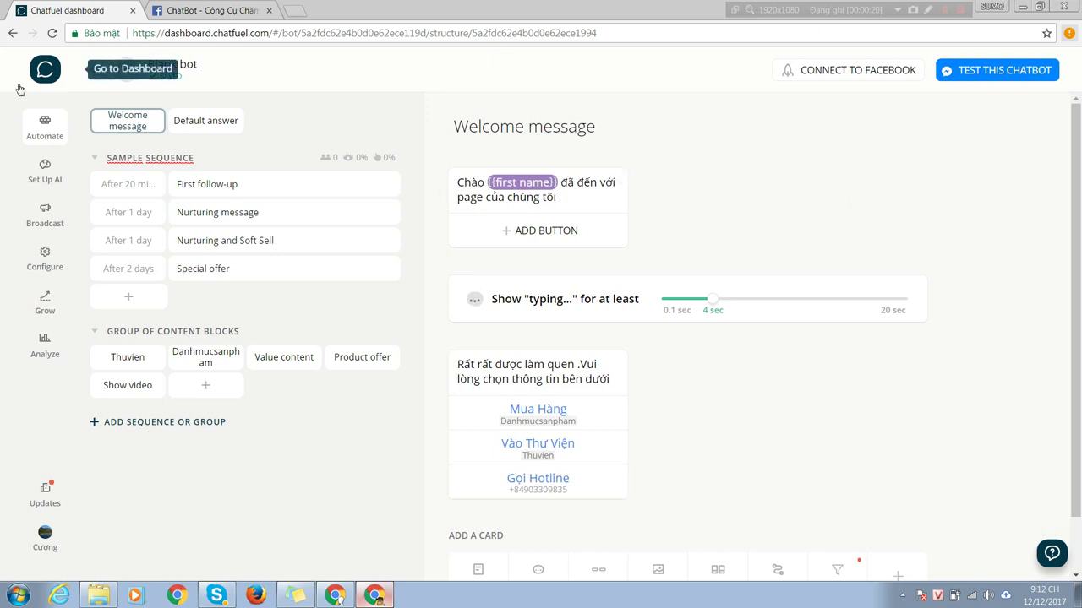
# Rename the Blank bot in the bot list to "Chatbot- Cuongbig".
pyautogui.click(47, 71)
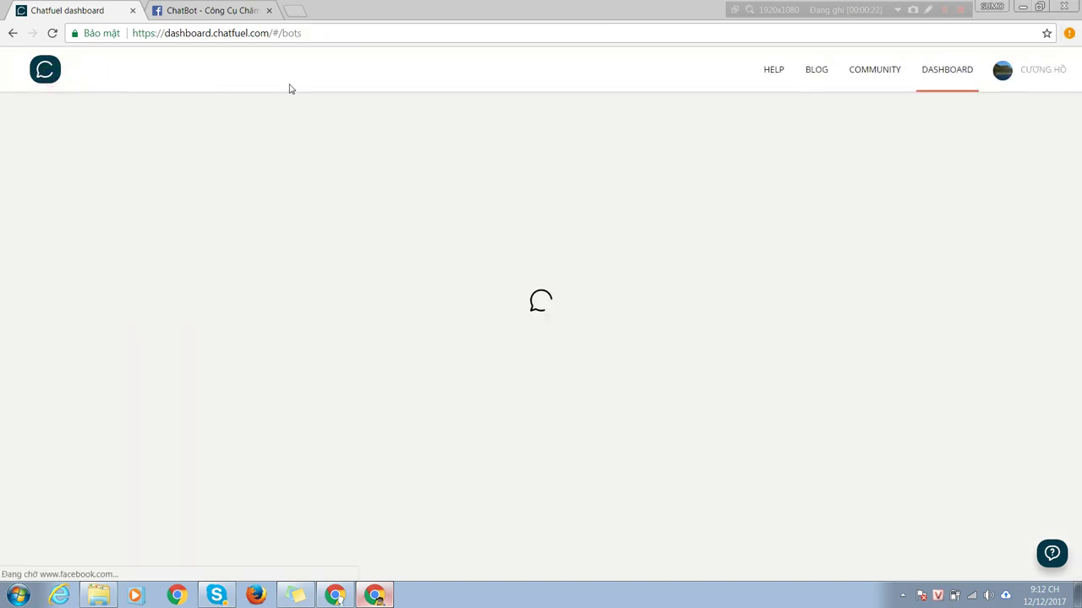
pyautogui.scroll(-3, 378, 402)
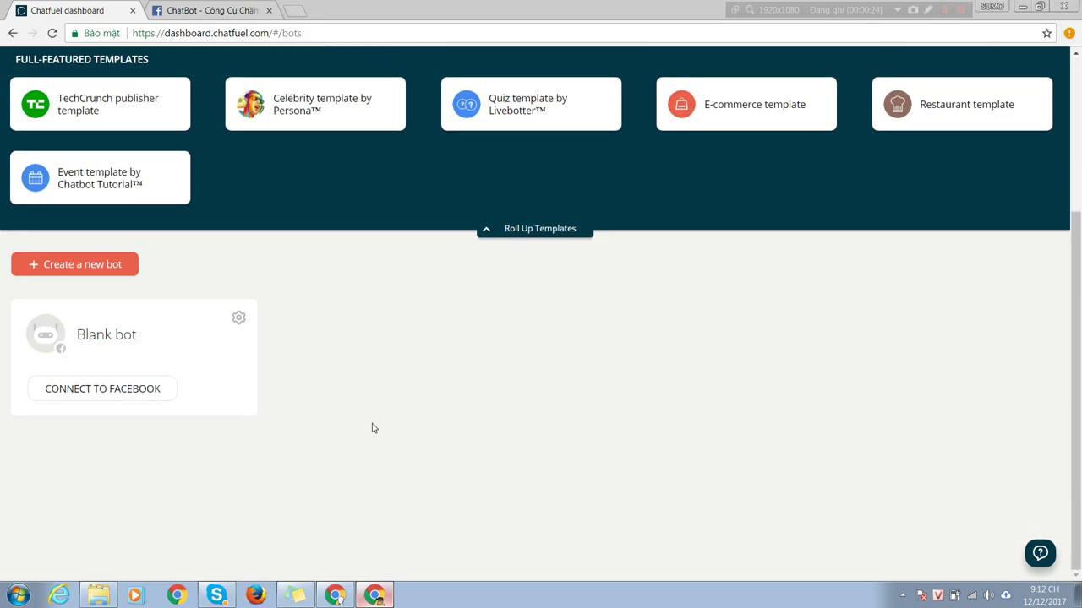
pyautogui.click(238, 318)
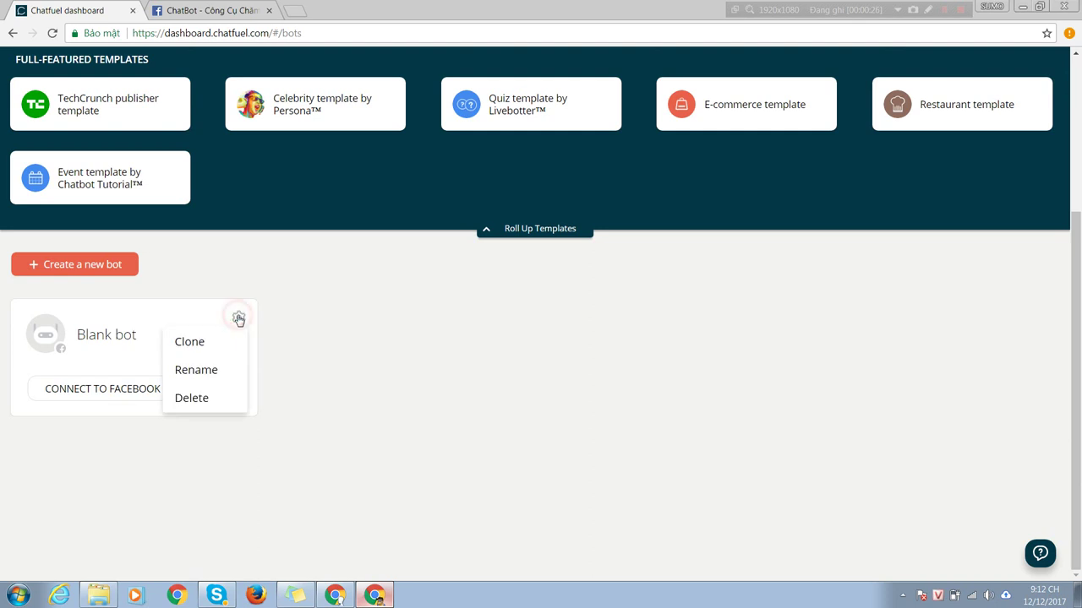
pyautogui.click(205, 373)
pyautogui.click(152, 339)
pyautogui.hotkey('ctrl', 'a')
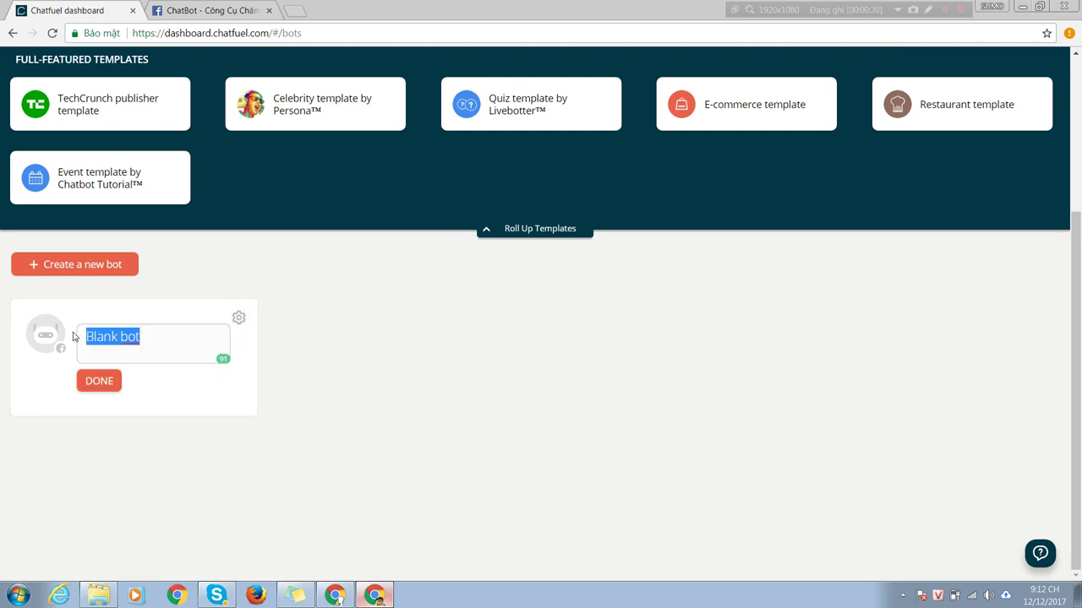
pyautogui.press('capslock')
pyautogui.write('C')
pyautogui.press('capslock')
pyautogui.write('hatbo')
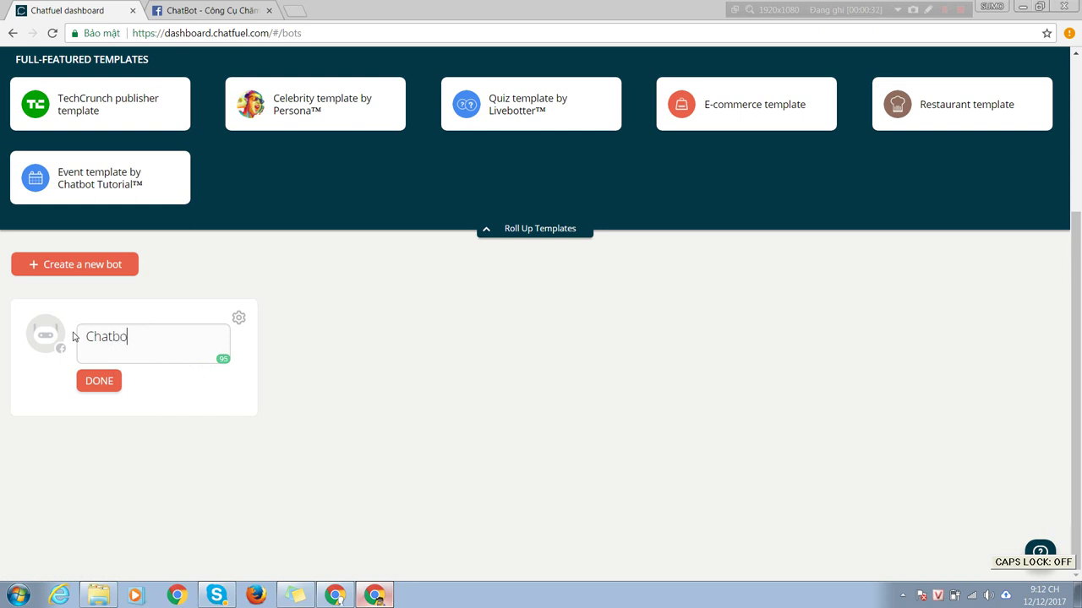
pyautogui.write('t- Cuongbig')
pyautogui.click(119, 381)
# Clone the "Chatbot- Cuongbig" bot under the name "Chatbot- Cuongbig - Thoi Trang".
pyautogui.click(239, 318)
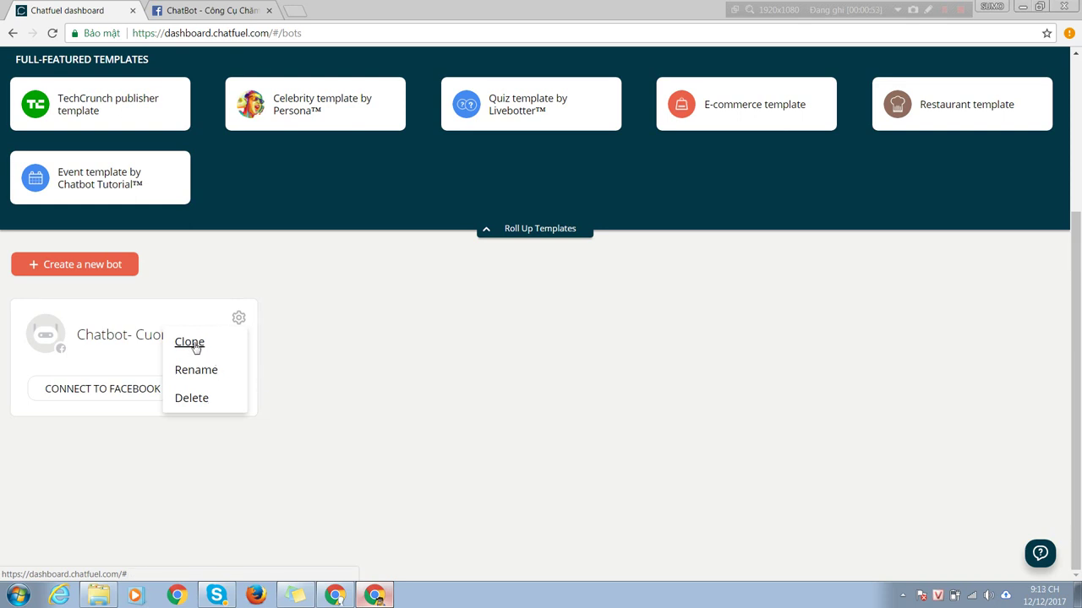
pyautogui.click(191, 343)
pyautogui.click(571, 322)
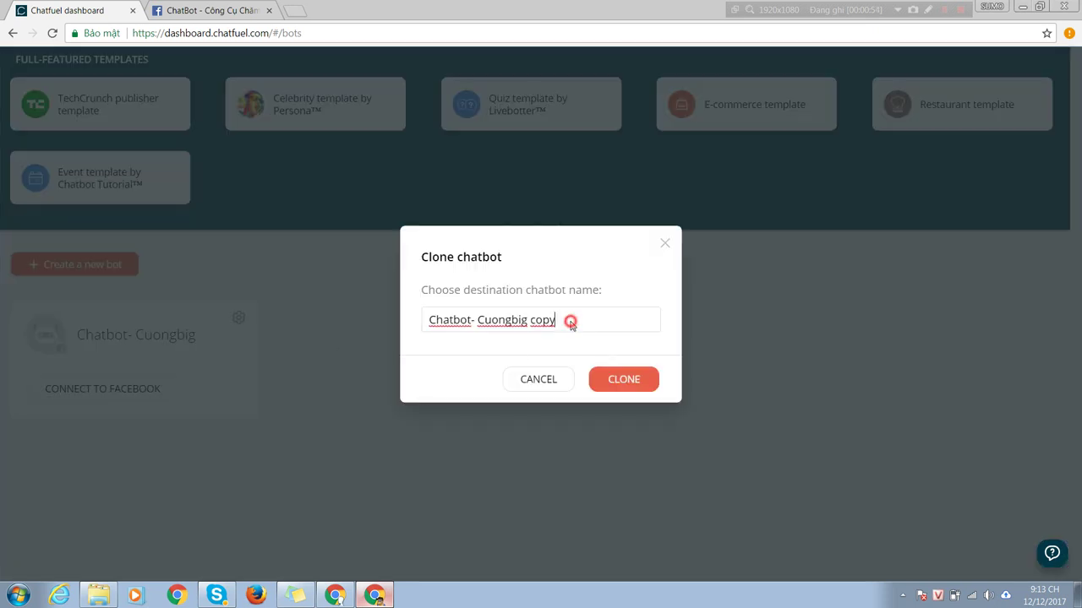
pyautogui.press('BackSpace')
pyautogui.press('BackSpace')
pyautogui.press('BackSpace')
pyautogui.press('BackSpace')
pyautogui.press('BackSpace')
pyautogui.write('-')
pyautogui.press('capslock')
pyautogui.write('T')
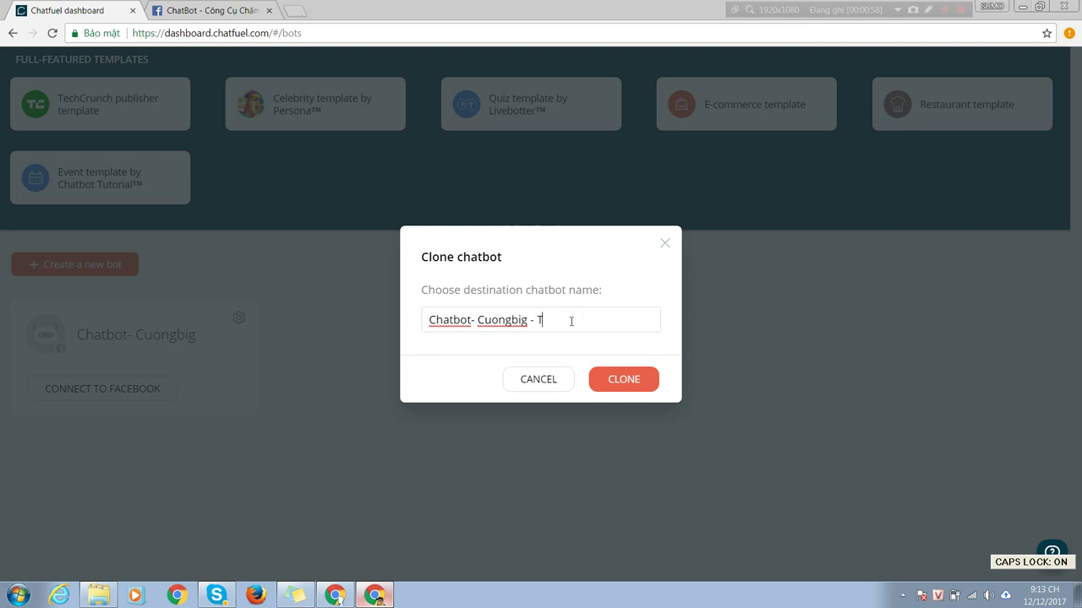
pyautogui.press('capslock')
pyautogui.write('hoi')
pyautogui.press('capslock')
pyautogui.write('T')
pyautogui.press('capslock')
pyautogui.write('rang')
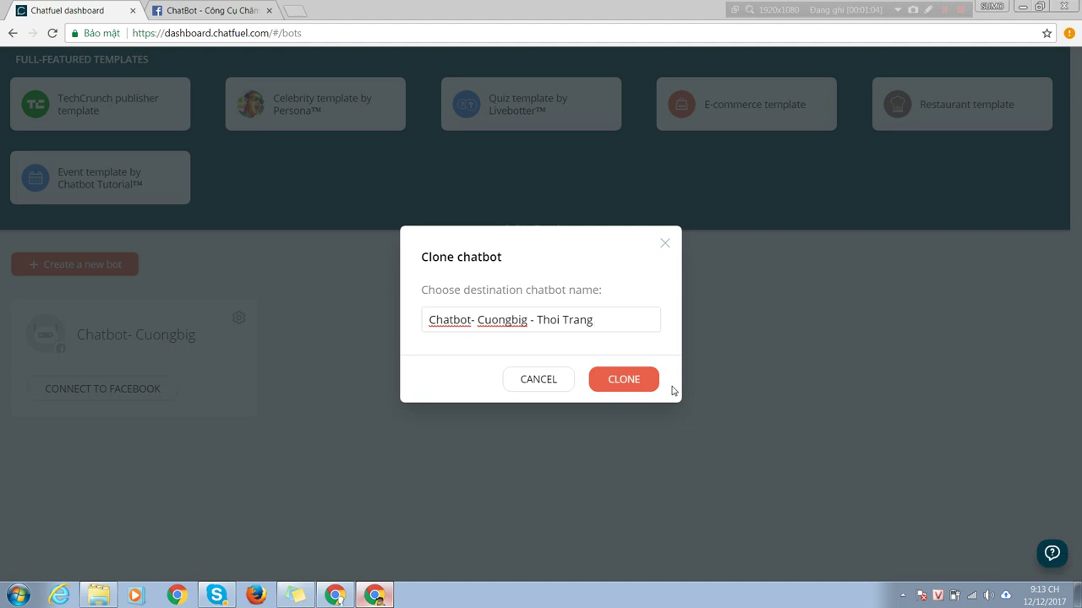
pyautogui.click(646, 380)
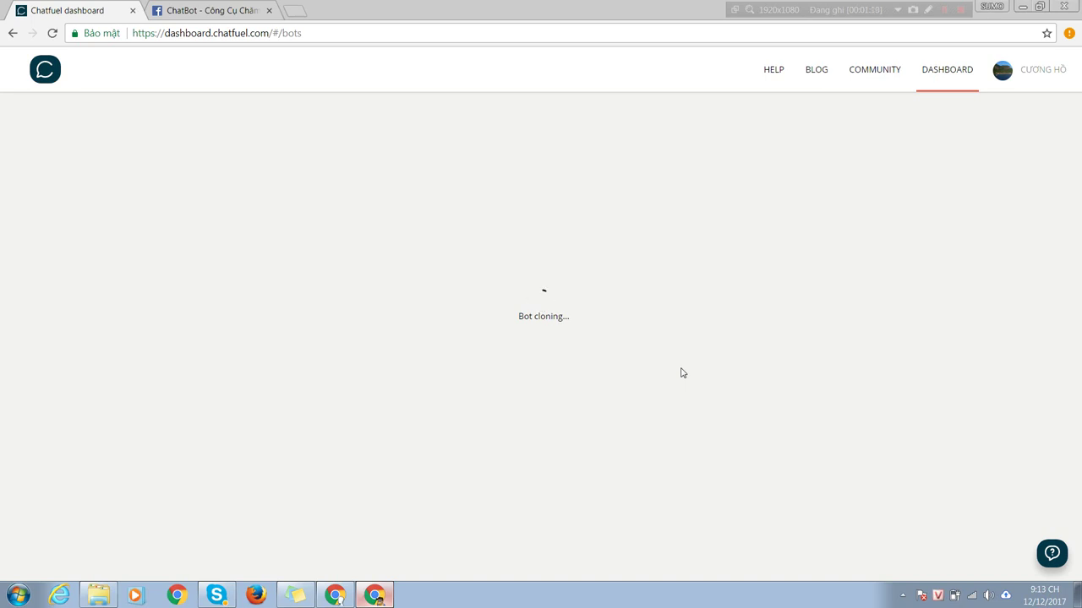
# Open the original "Chatbot- Cuongbig" bot and connect it to the Facebook page "ChatBot - Công Cụ Chăm Sóc Khách Hàng 274 - SuMo Academy".
pyautogui.scroll(-3, 314, 335)
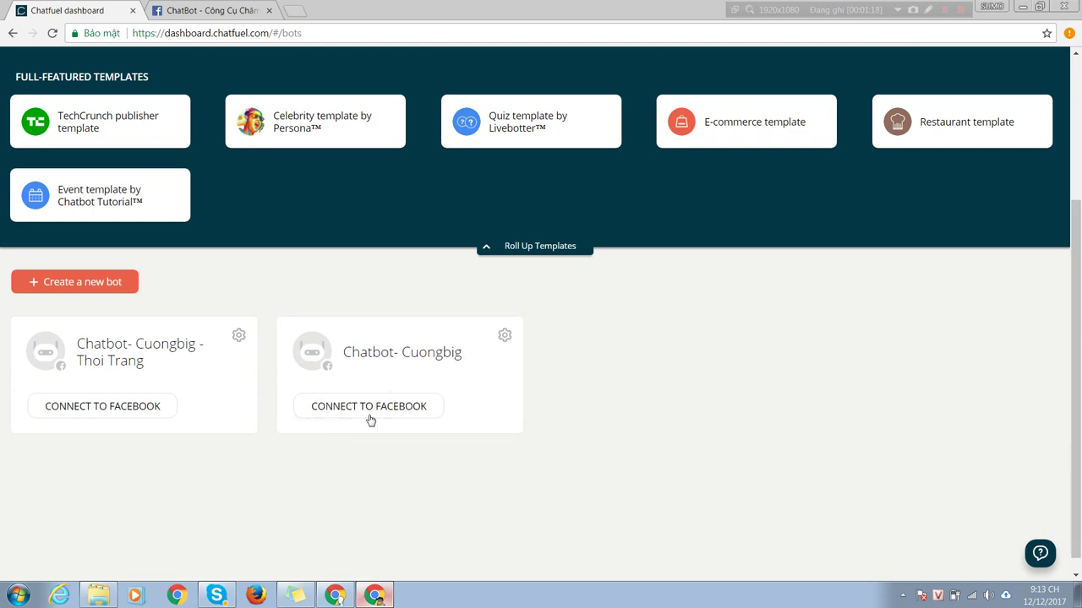
pyautogui.click(377, 356)
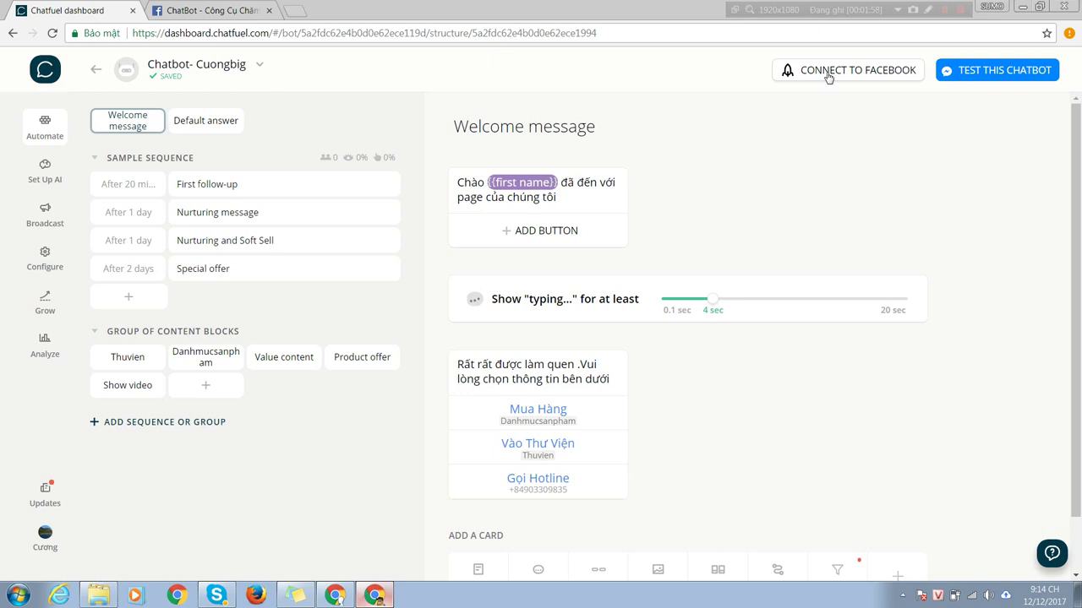
pyautogui.click(824, 71)
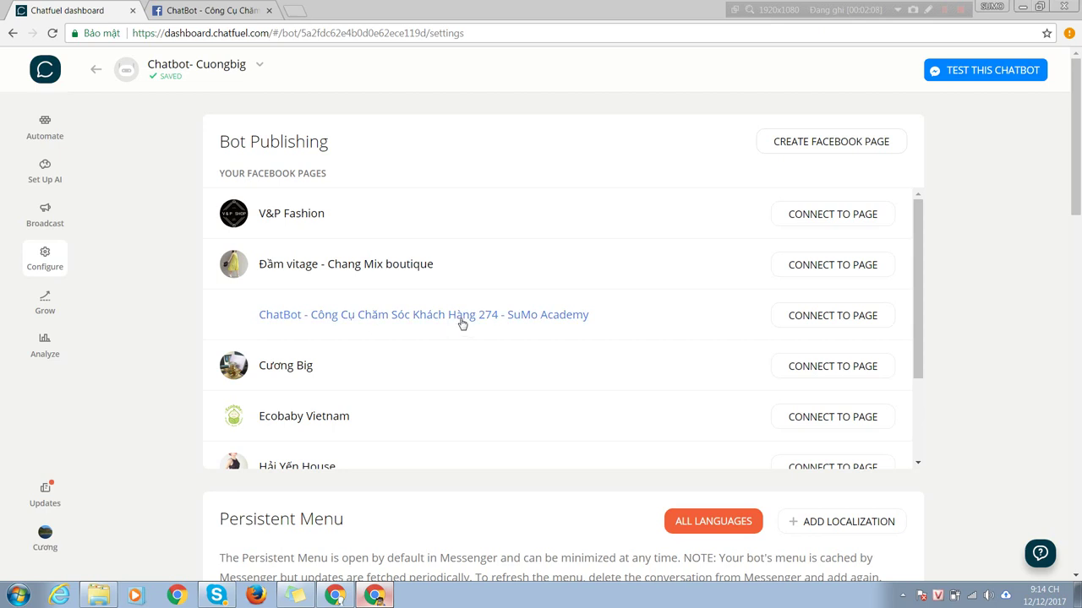
pyautogui.click(845, 322)
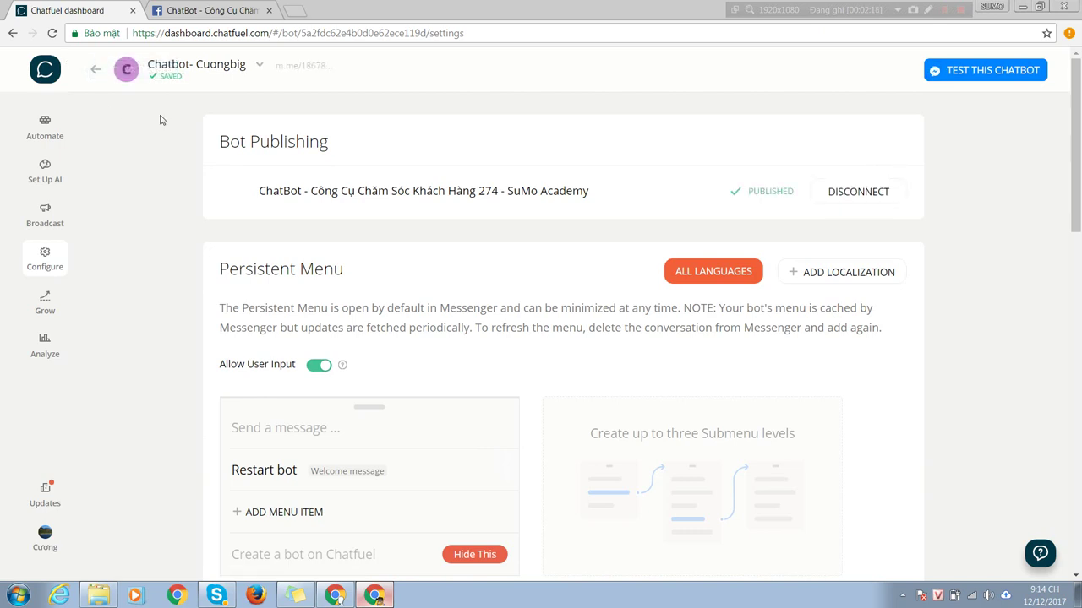
# Start a test of the connected chatbot in Messenger, continuing with the signed-in Facebook account.
pyautogui.moveTo(314, 67)
pyautogui.click(959, 74)
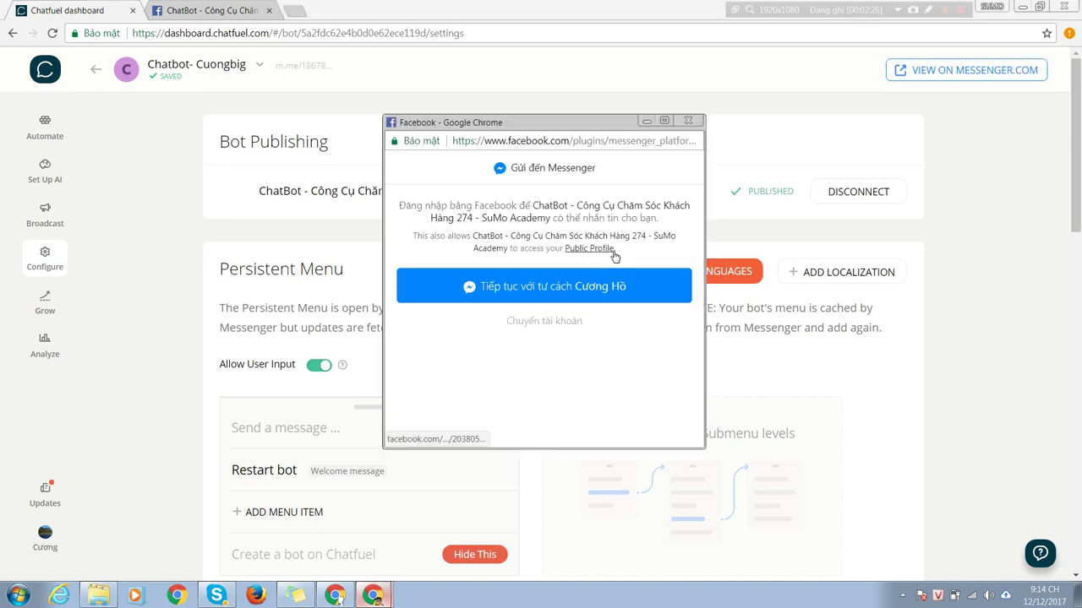
pyautogui.click(559, 293)
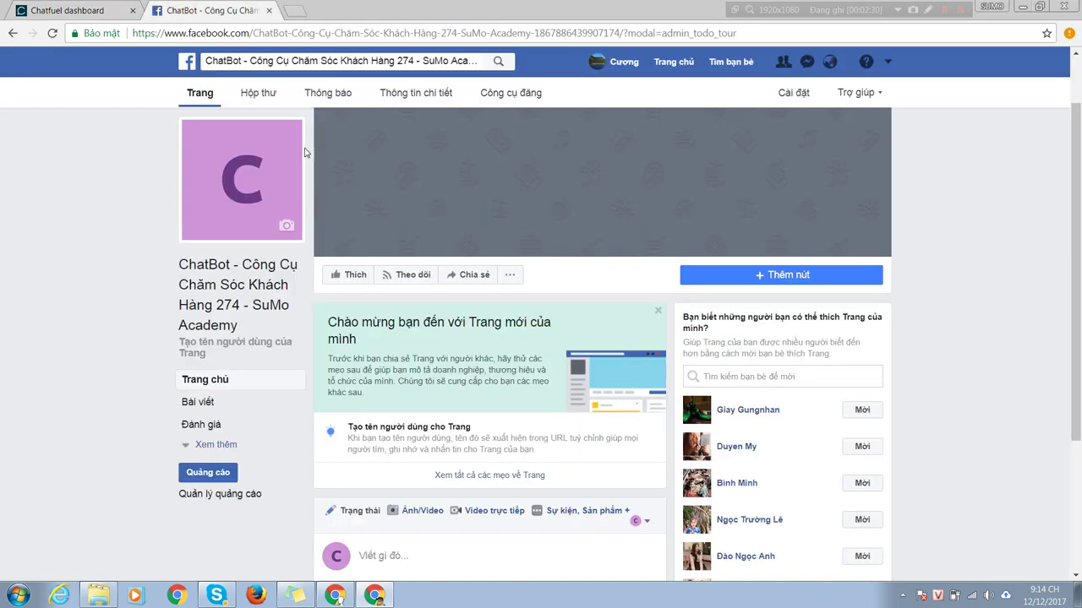
# Check the Facebook page's inbox and the chatbot's welcome message in Messenger, and return to the Chatfuel dashboard.
pyautogui.click(267, 94)
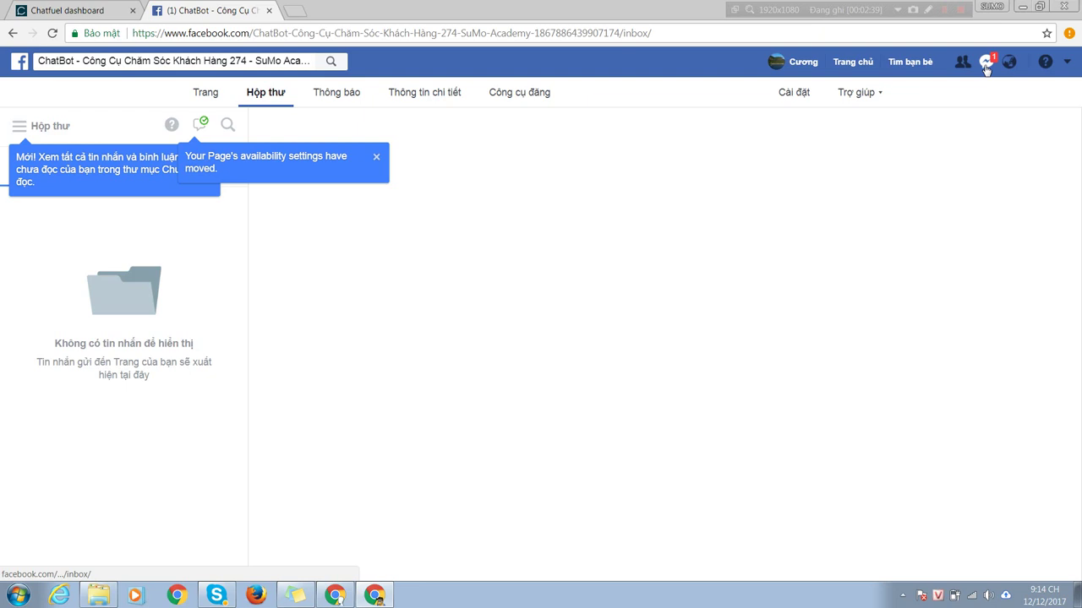
pyautogui.click(986, 63)
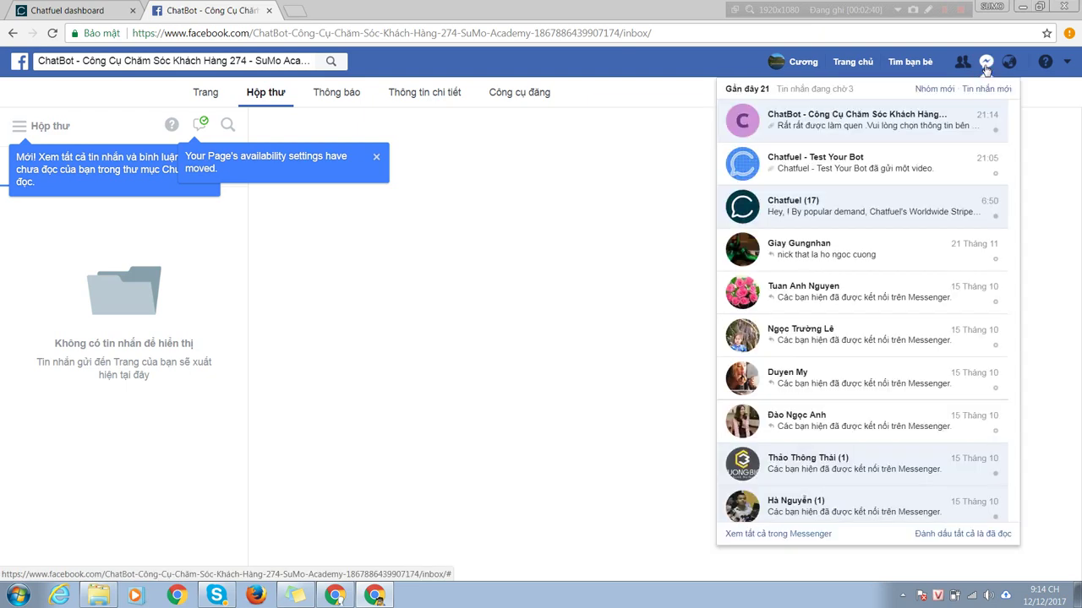
pyautogui.click(865, 121)
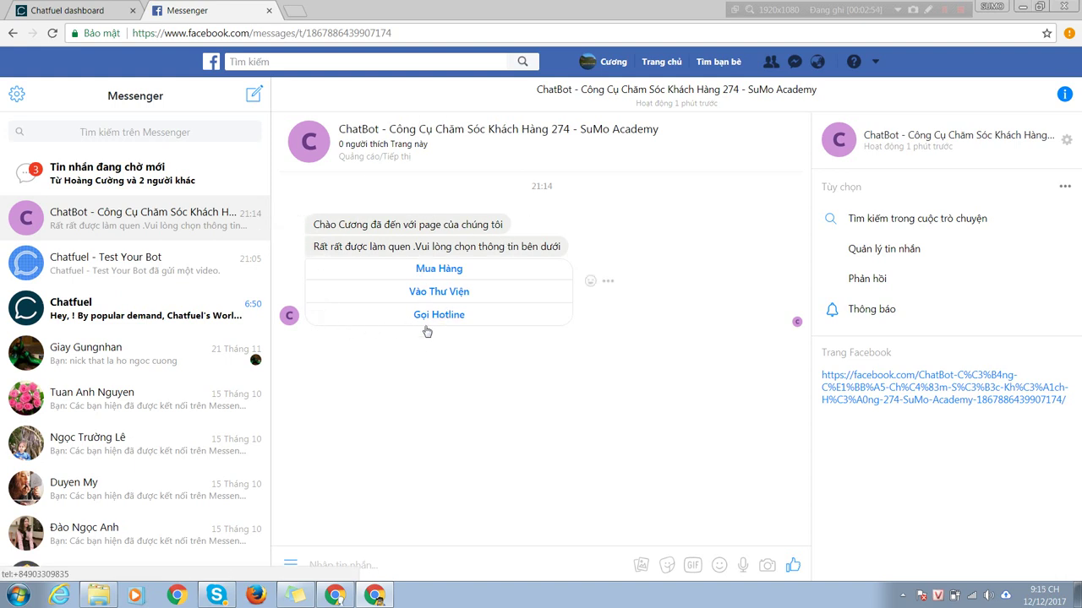
pyautogui.click(95, 9)
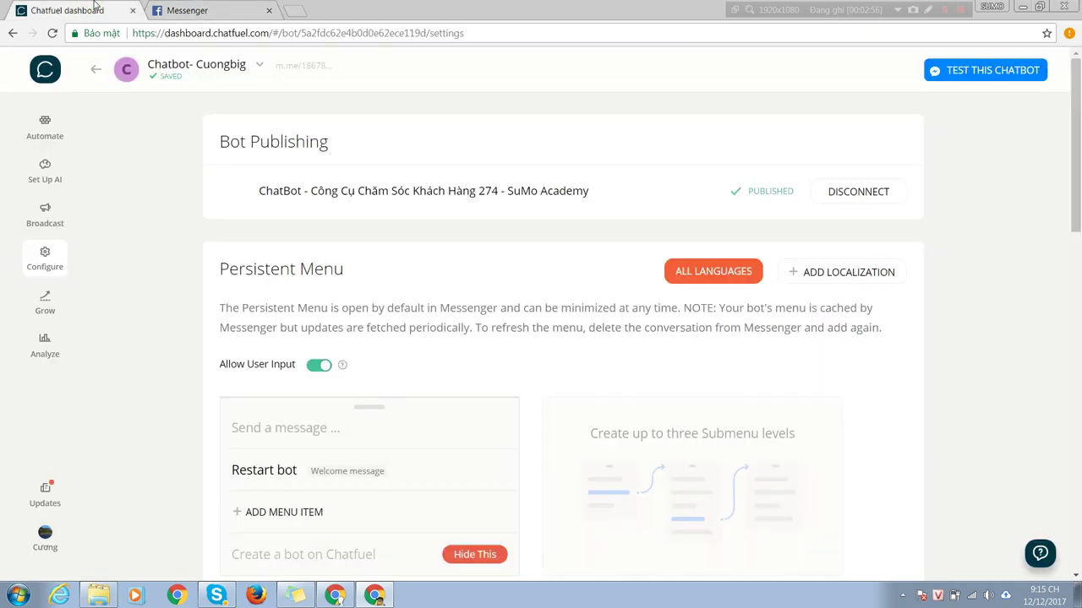